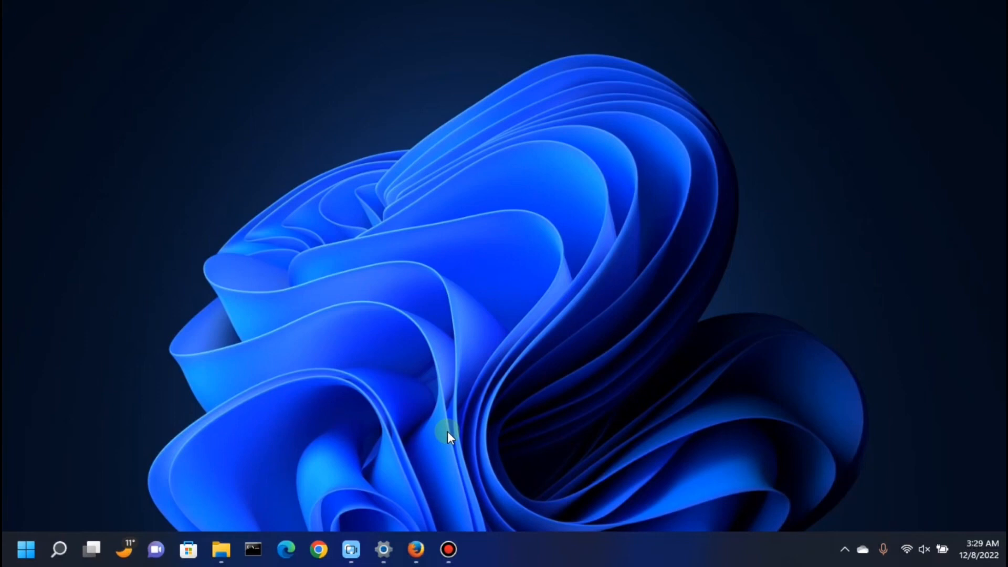
Switch to Firefox and load the router configuration page at 192.168.18.1
left_click(416, 549)
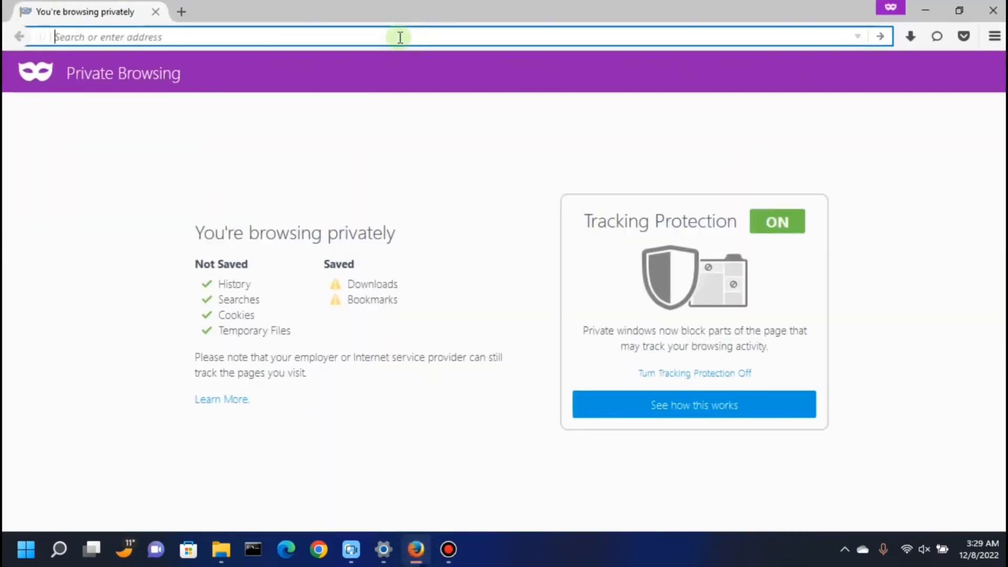
type("192.168.18")
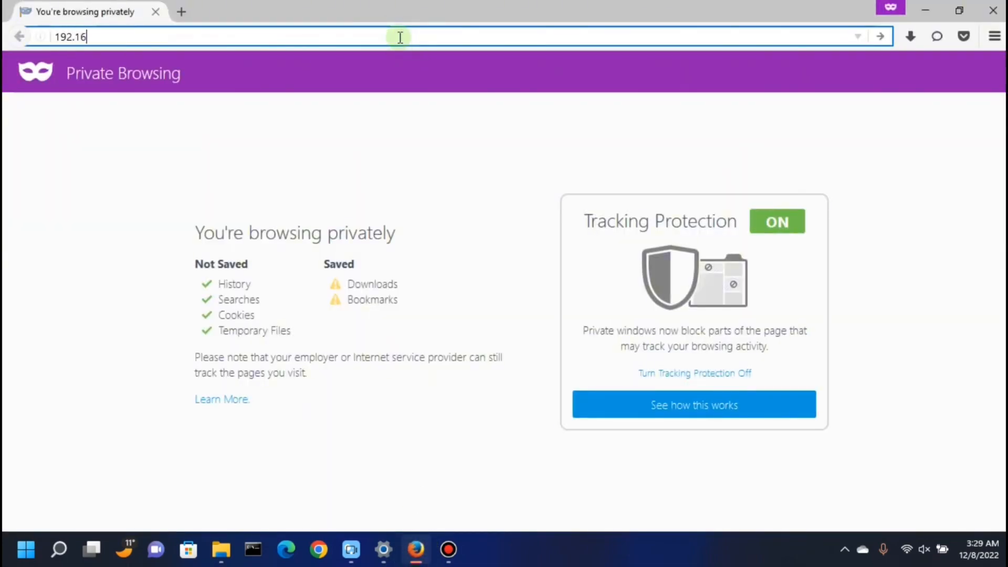
type(".1")
key("Return")
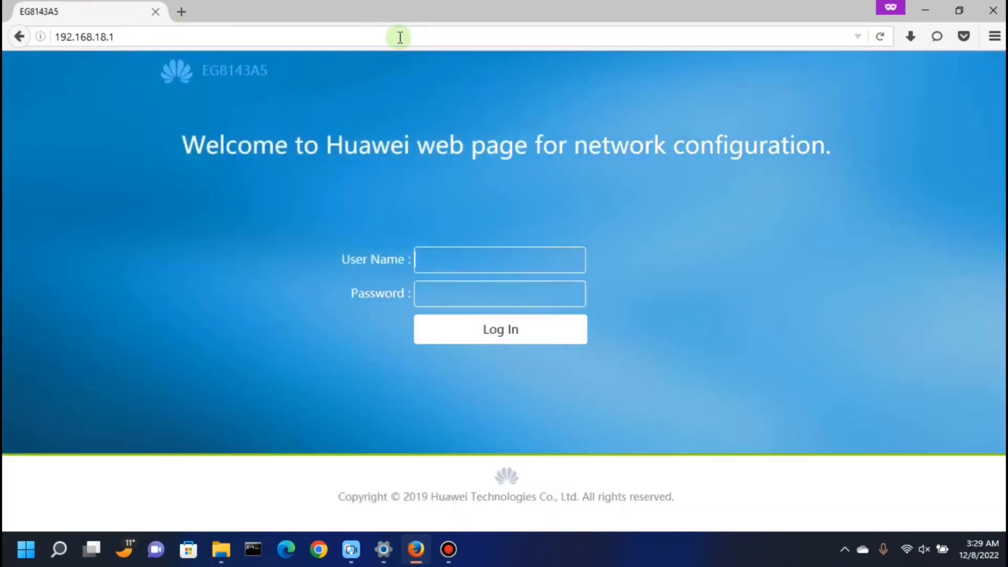
Log in to the Huawei router page with the user name Epuser and the account password
left_click(462, 261)
type("Epuse")
type("••••••")
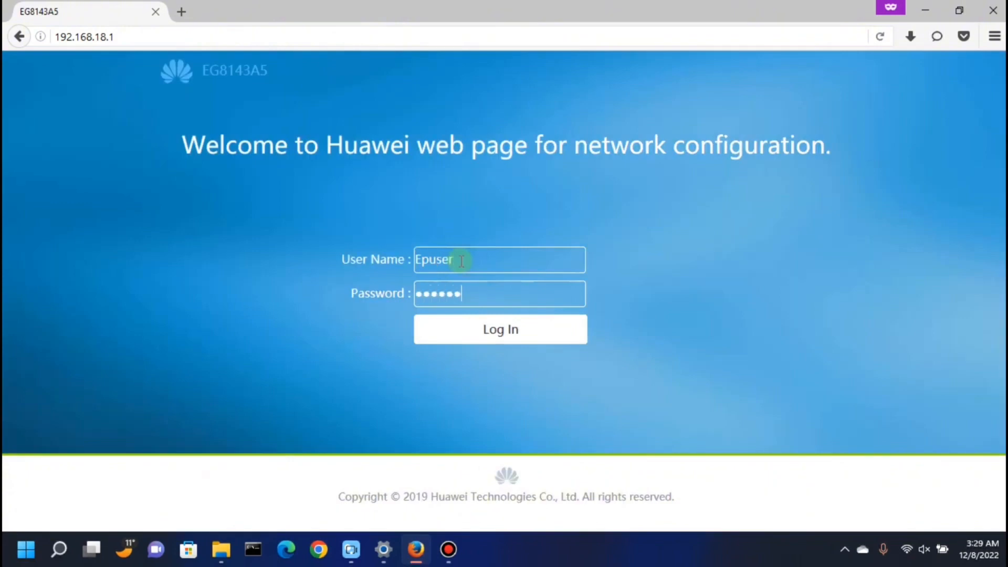
left_click(507, 333)
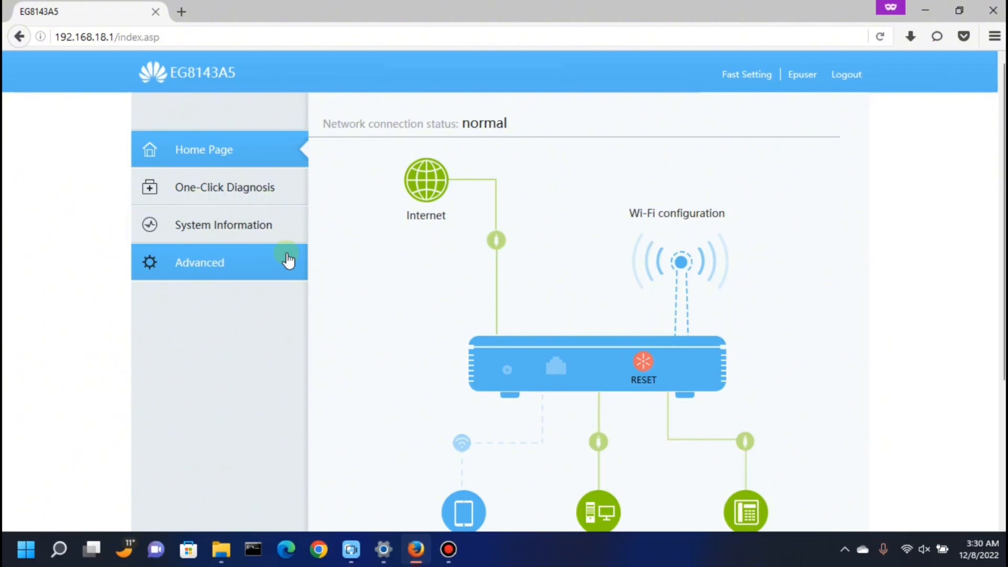
Open the Wi-Fi MAC address filtering page in the router's advanced security settings
left_click(248, 264)
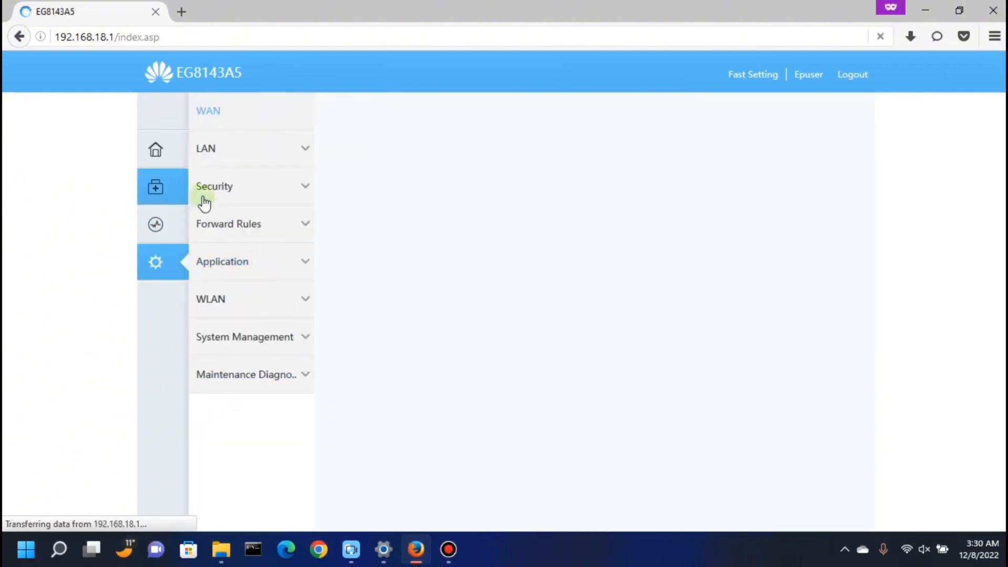
left_click(290, 187)
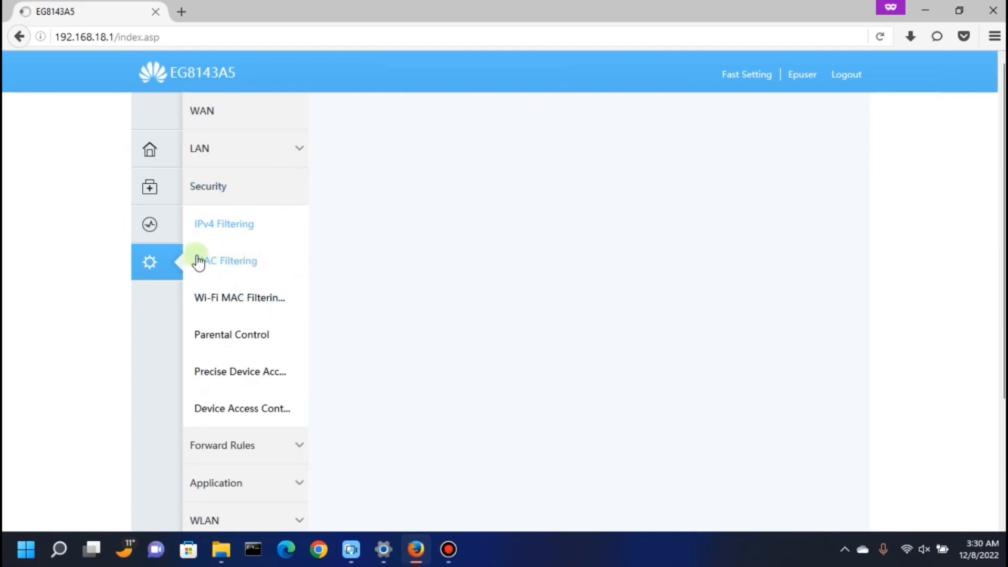
left_click(228, 263)
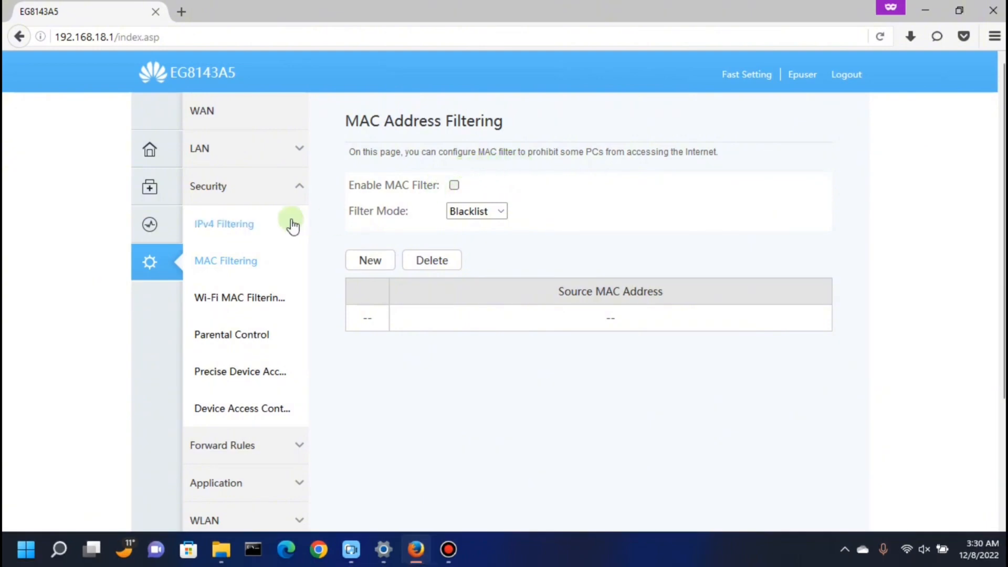
left_click(210, 310)
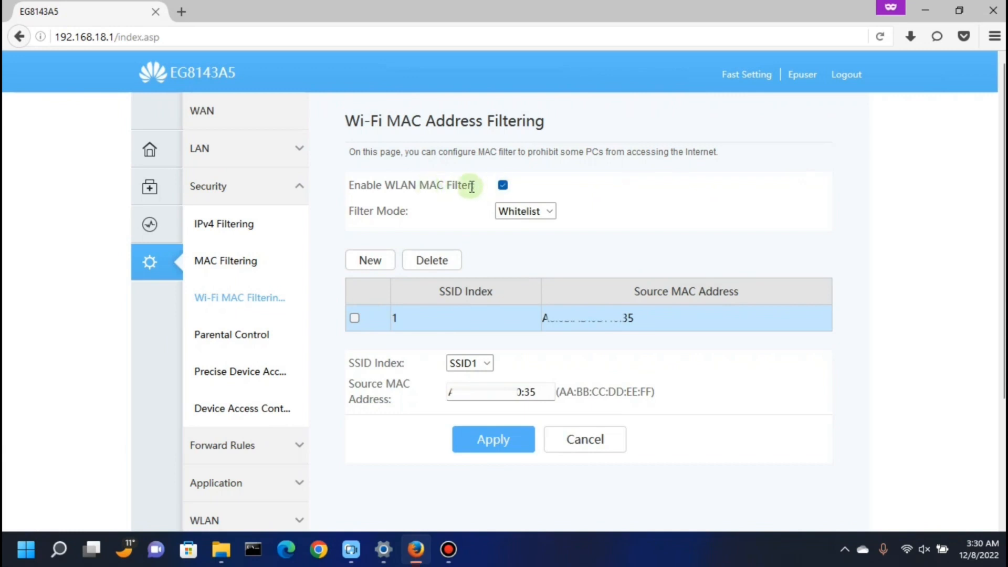
Review the available filter modes for Wi-Fi MAC filtering and keep Whitelist selected
left_click(551, 211)
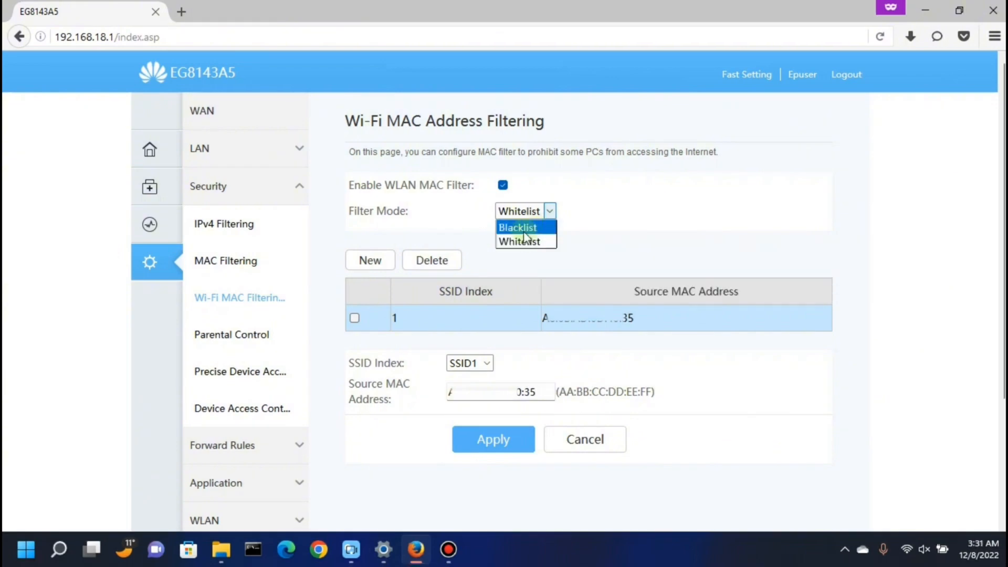
left_click(564, 247)
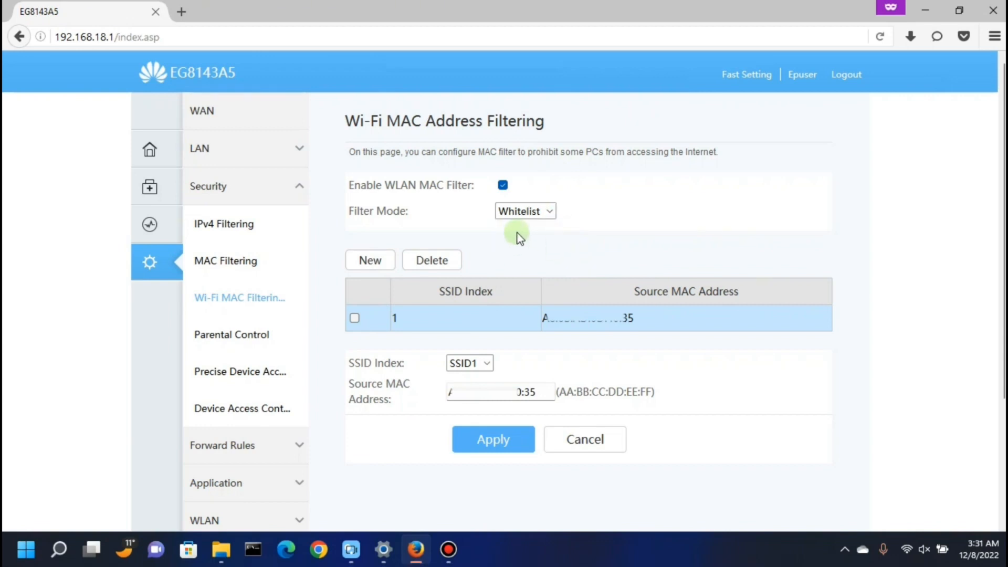
left_click(545, 210)
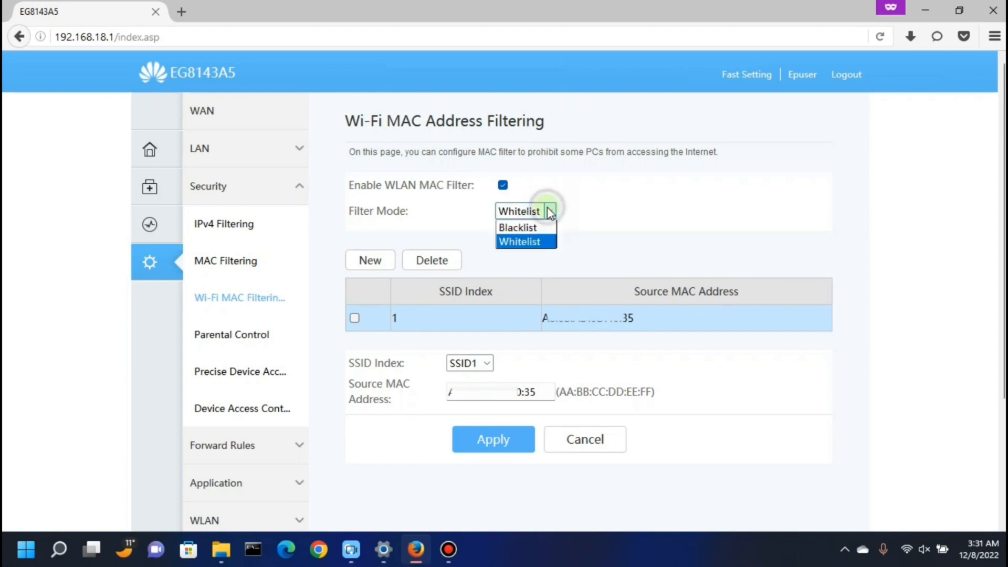
left_click(433, 350)
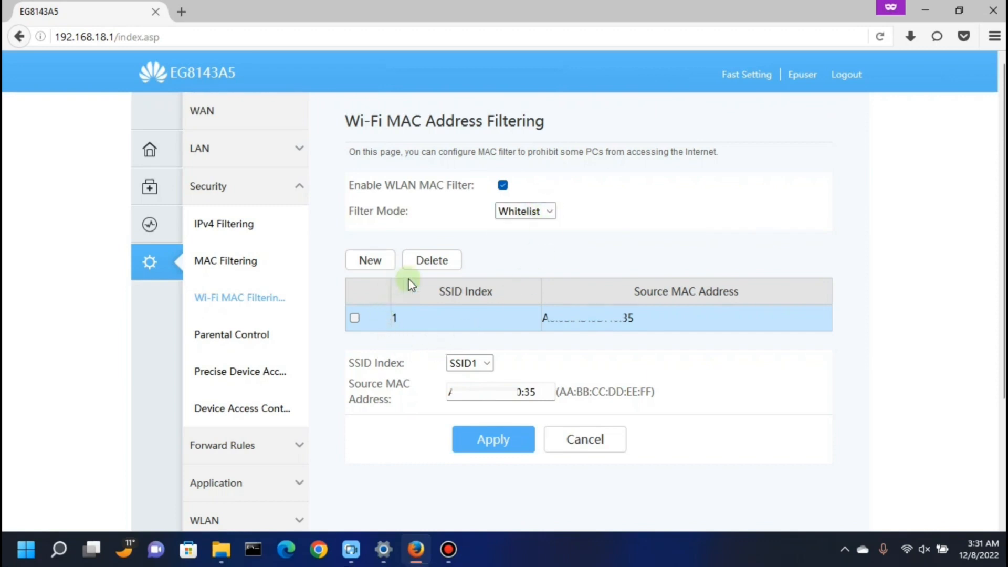
Try to add a Wi-Fi whitelist entry for SSID1 using the copied device MAC address
left_click(376, 265)
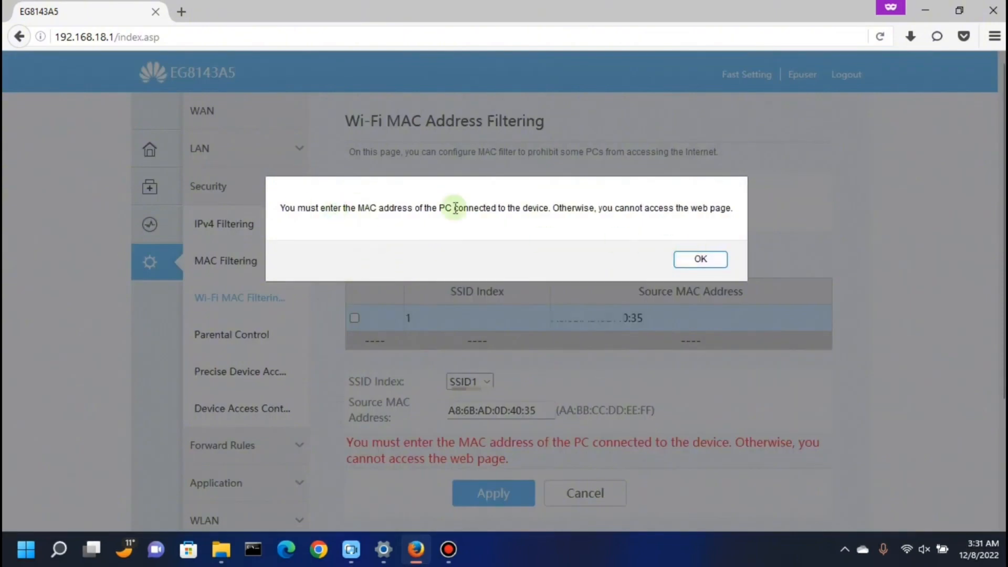
left_click(710, 262)
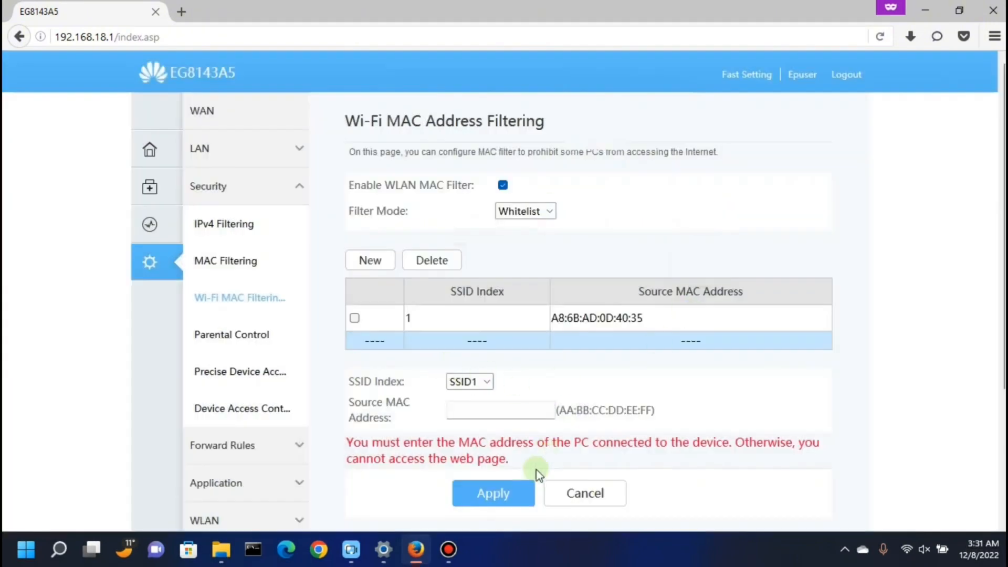
scroll(435, 415, "down", 3)
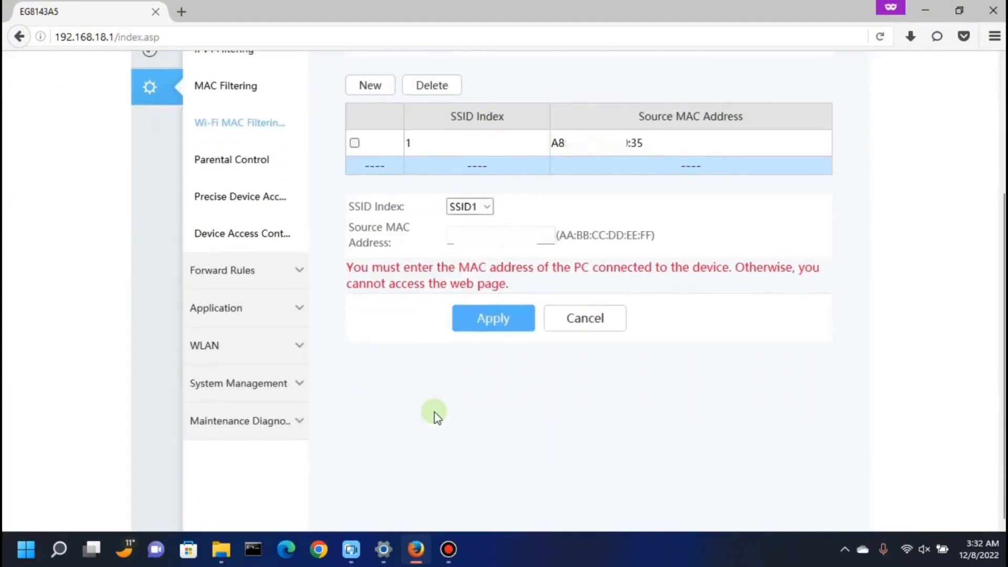
left_click(487, 207)
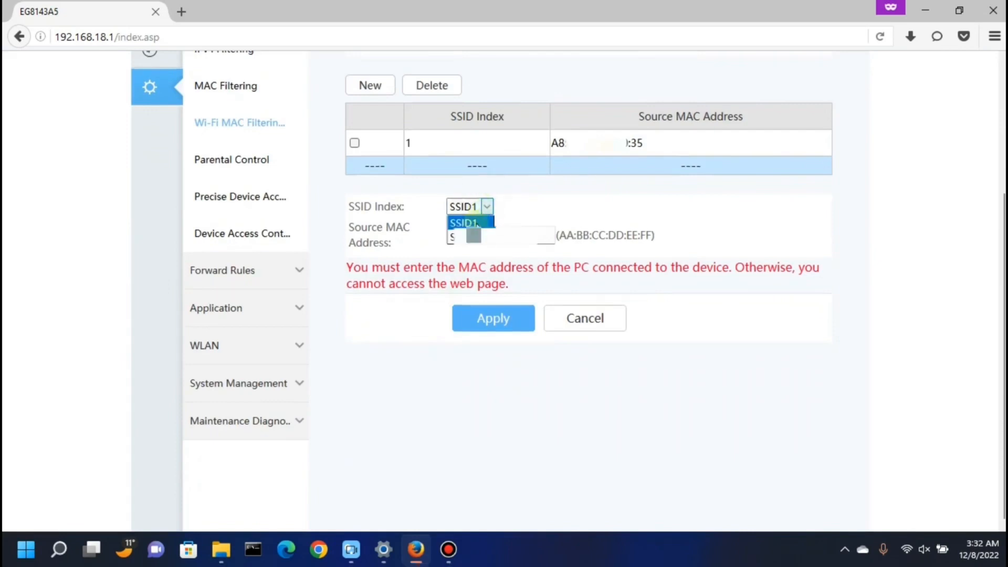
left_click(477, 222)
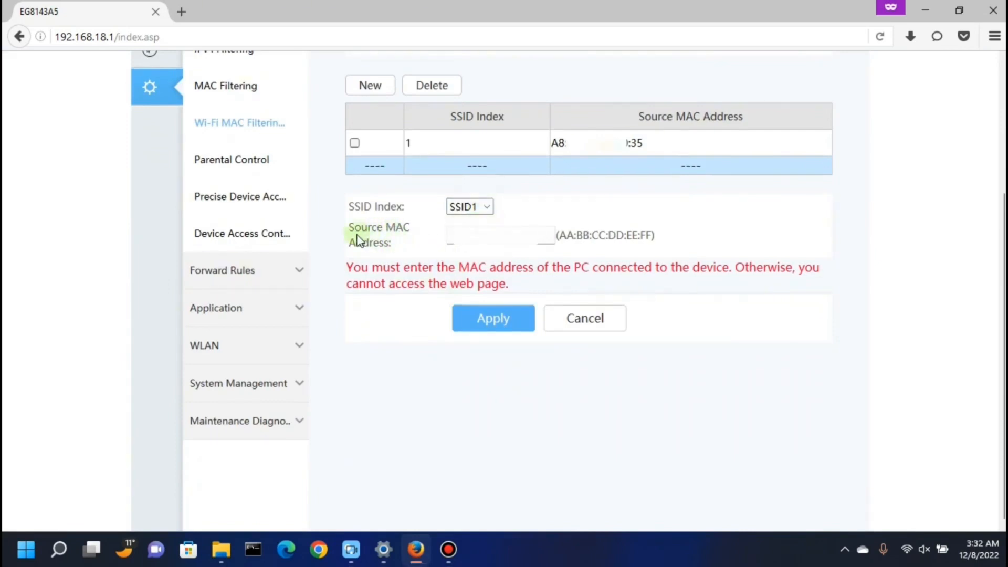
left_click(466, 234)
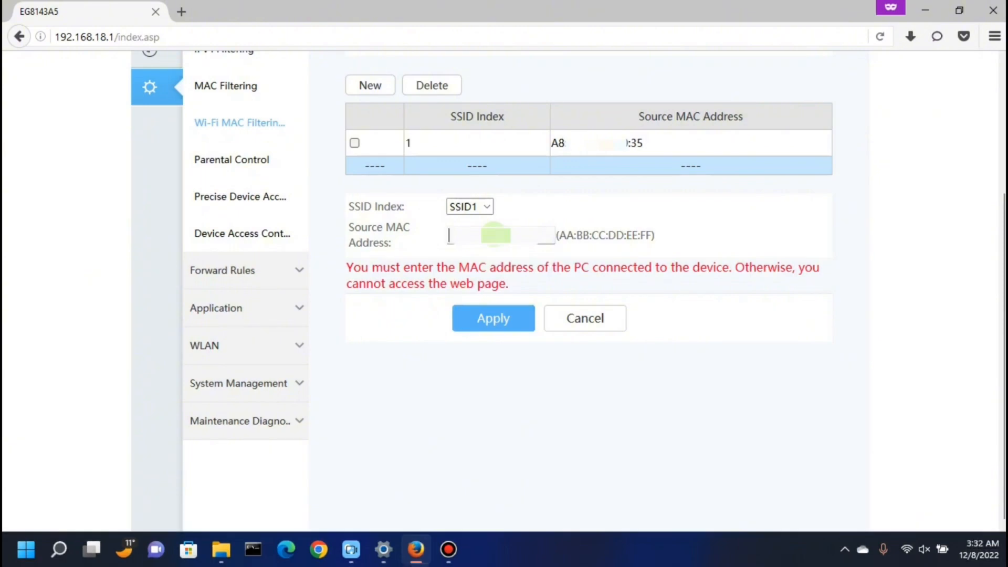
key("ctrl+v")
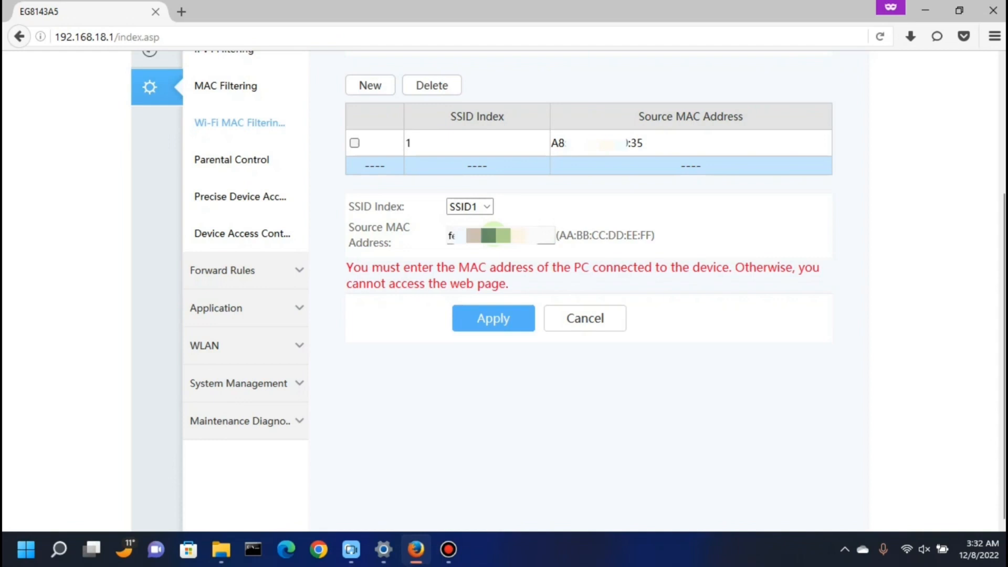
left_click(499, 322)
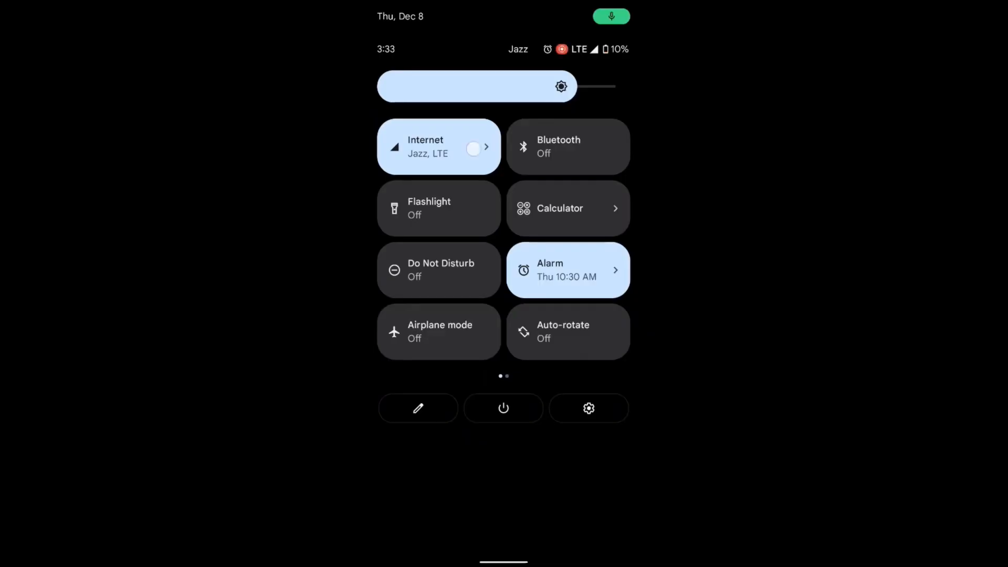
Switch to the phone's Internet settings and try to connect to the saved home Wi-Fi network
left_click(473, 148)
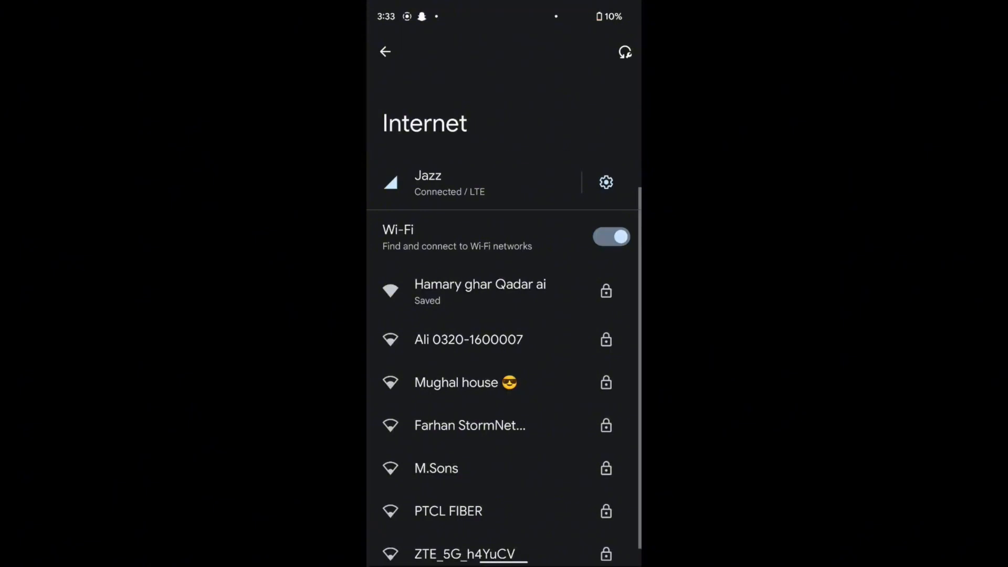
left_click(506, 293)
left_click(511, 287)
left_click(506, 298)
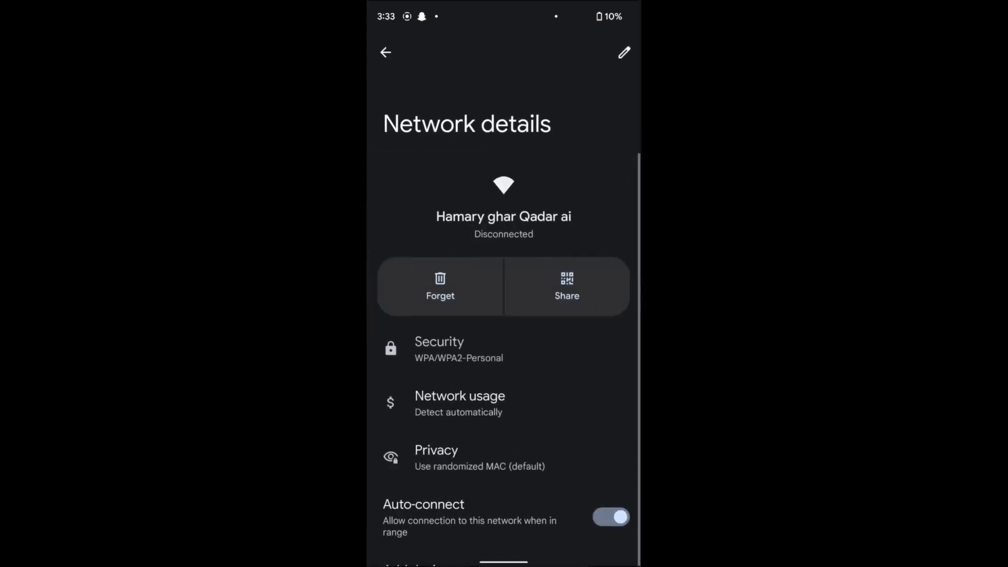
left_click_drag(637, 337, 590, 335)
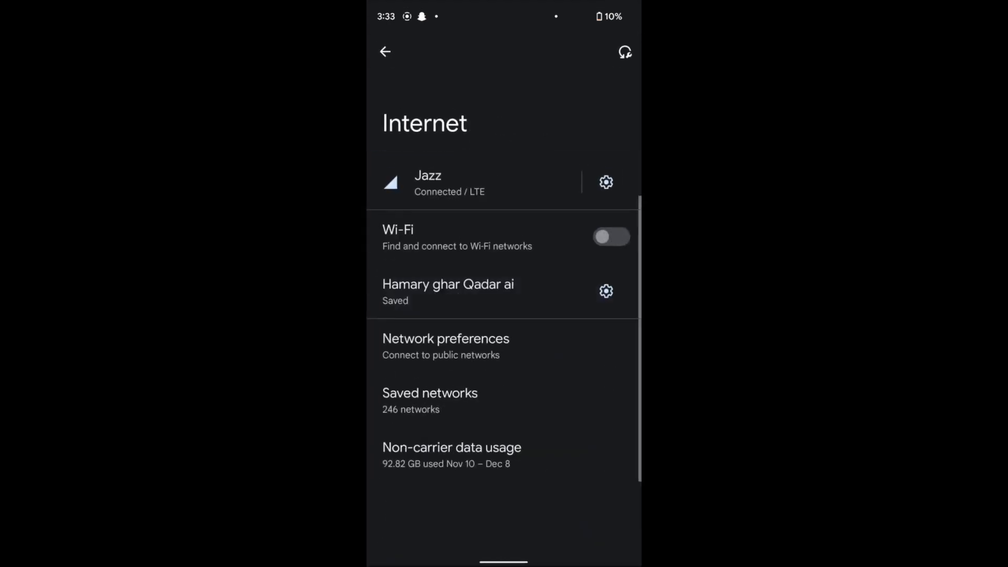
left_click(632, 367)
left_click_drag(637, 336, 581, 342)
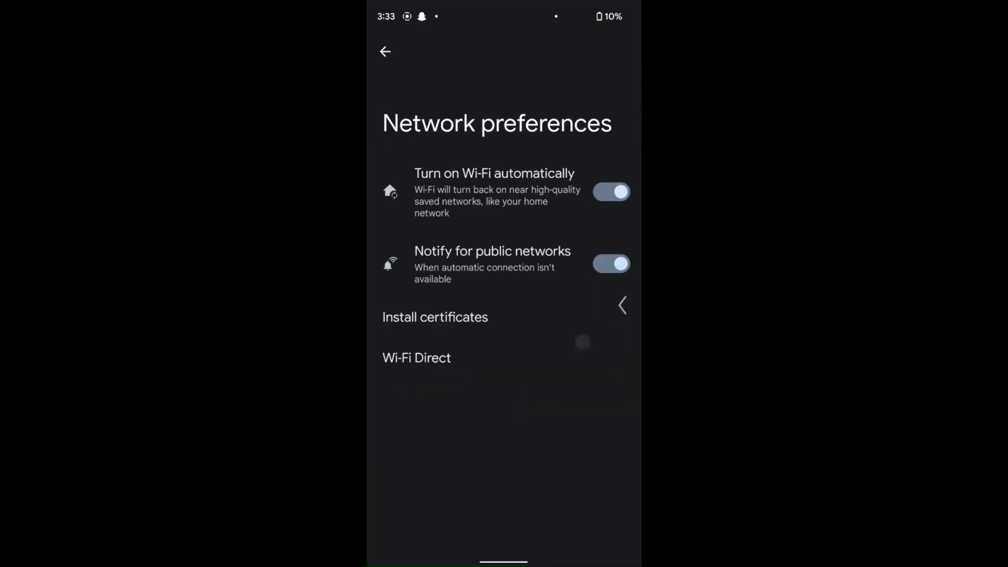
left_click(504, 292)
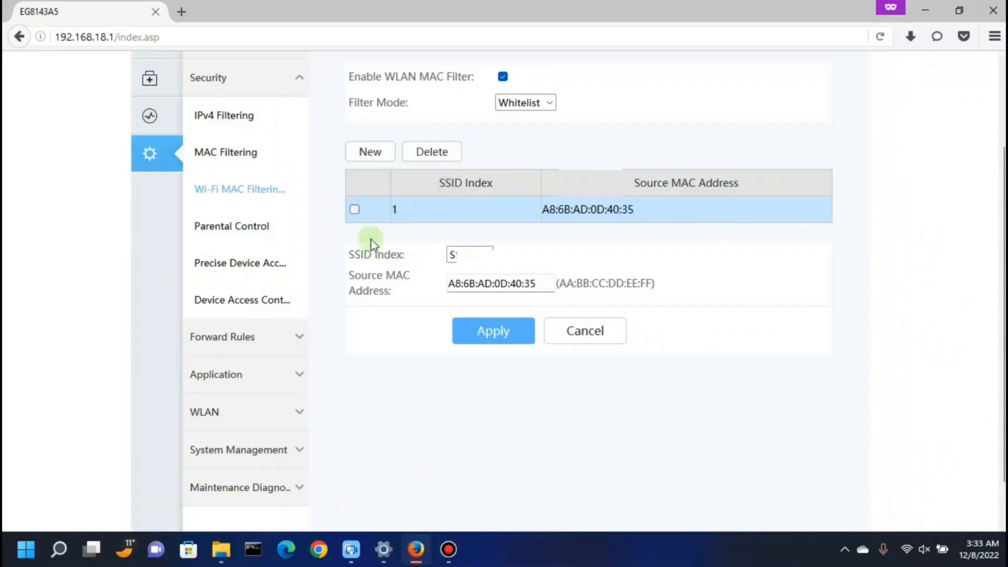
Back on the router page, add the phone's copied MAC address to the Wi-Fi whitelist under SSID1 and apply it
left_click(371, 152)
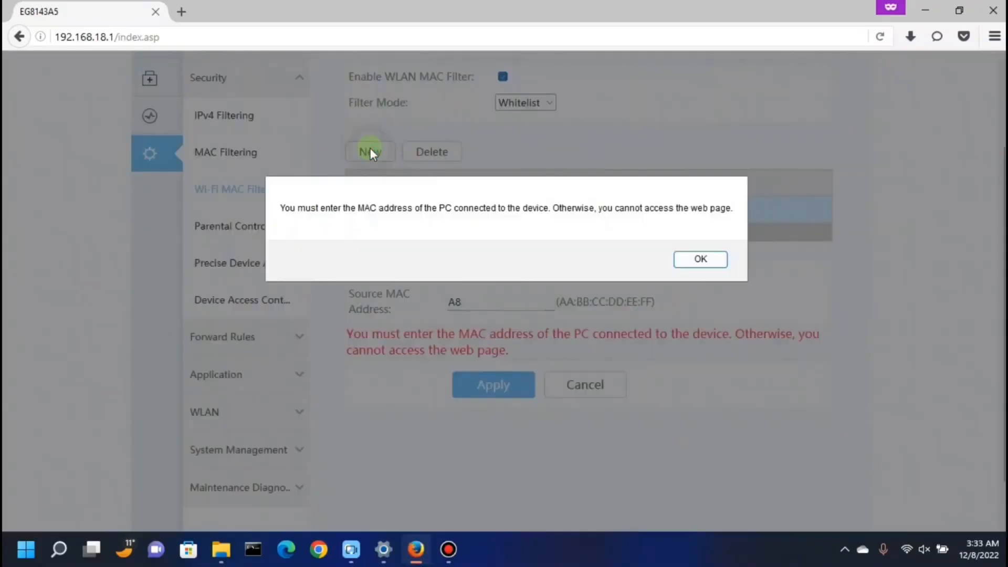
left_click(698, 258)
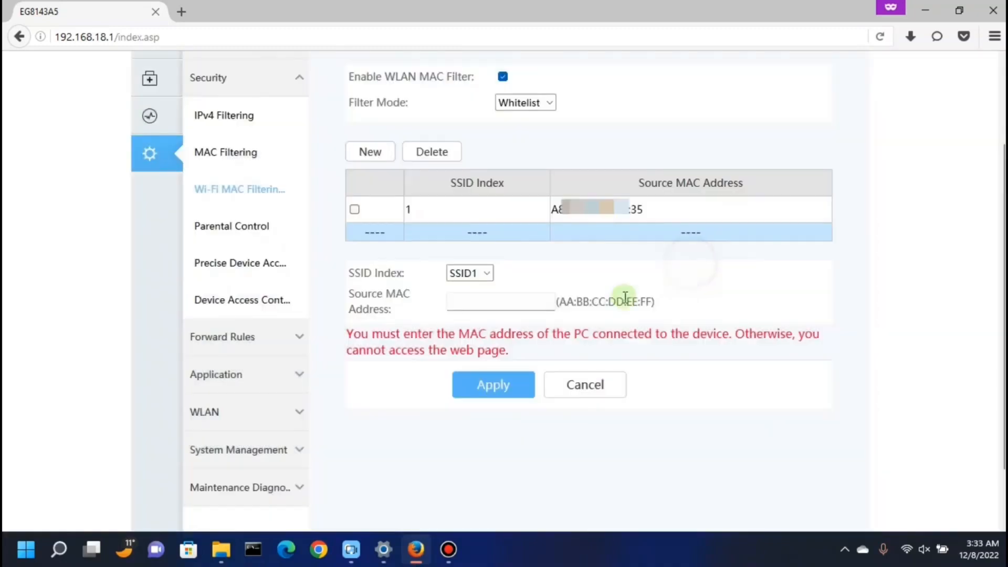
left_click(492, 300)
right_click(493, 302)
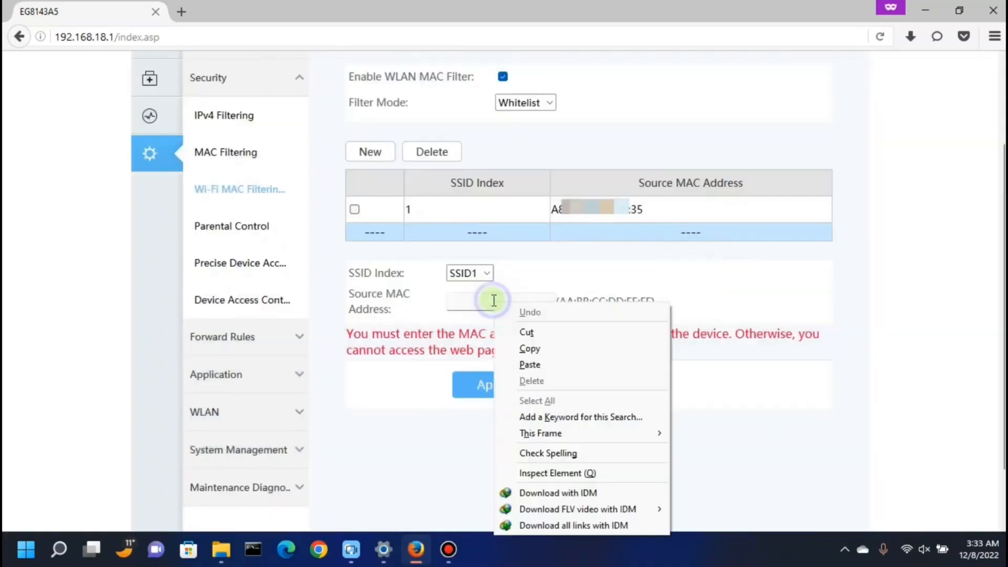
left_click(537, 365)
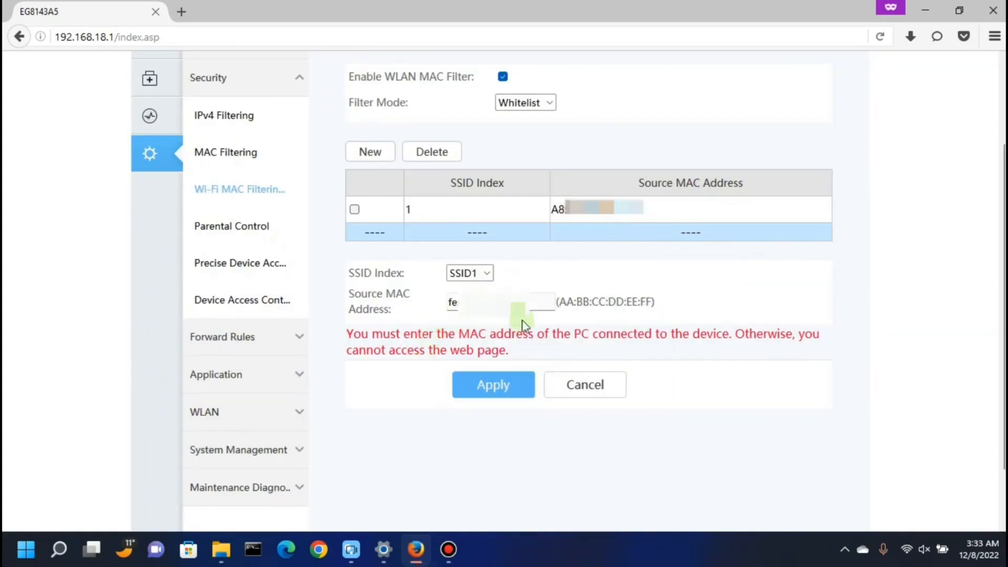
left_click(494, 386)
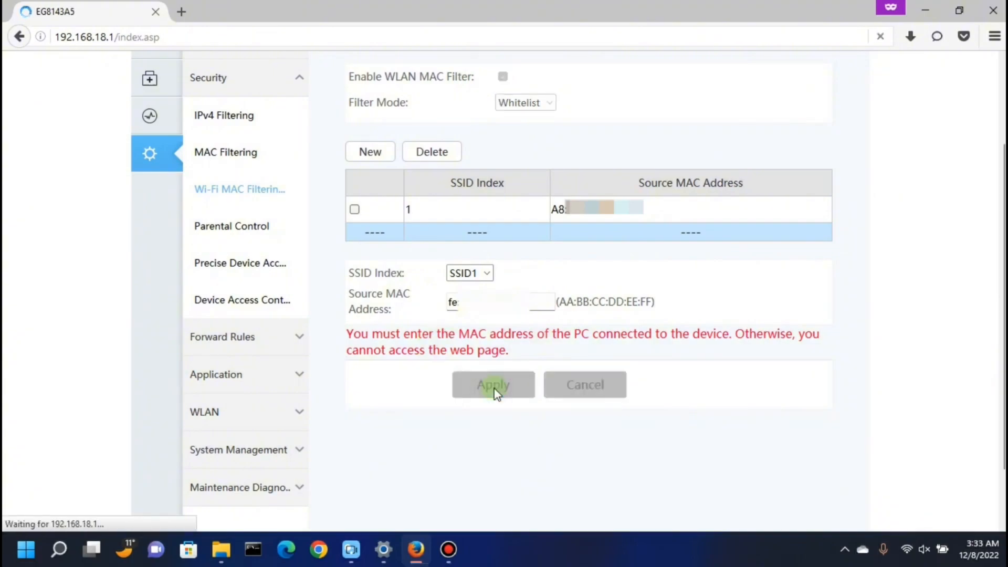
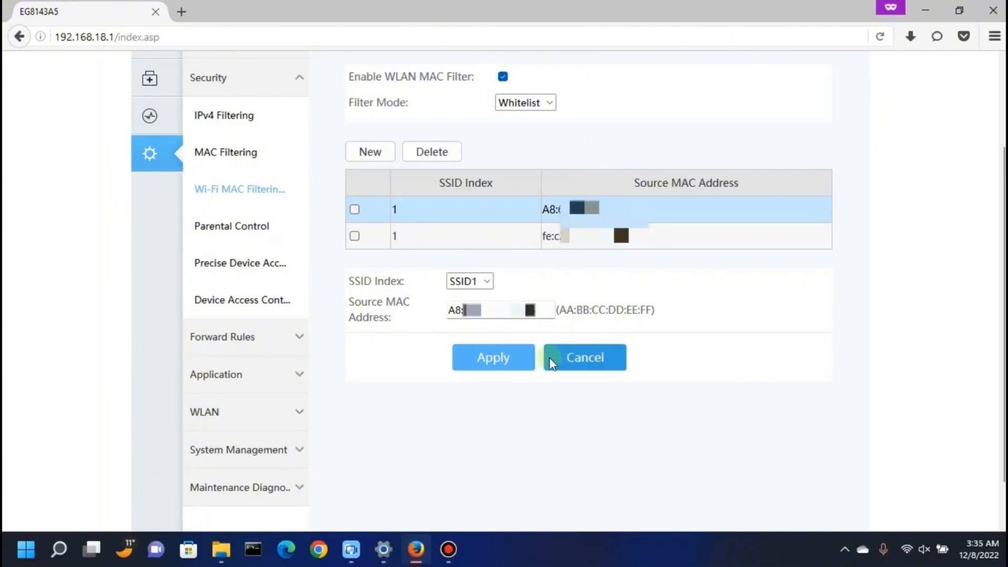
left_click(508, 361)
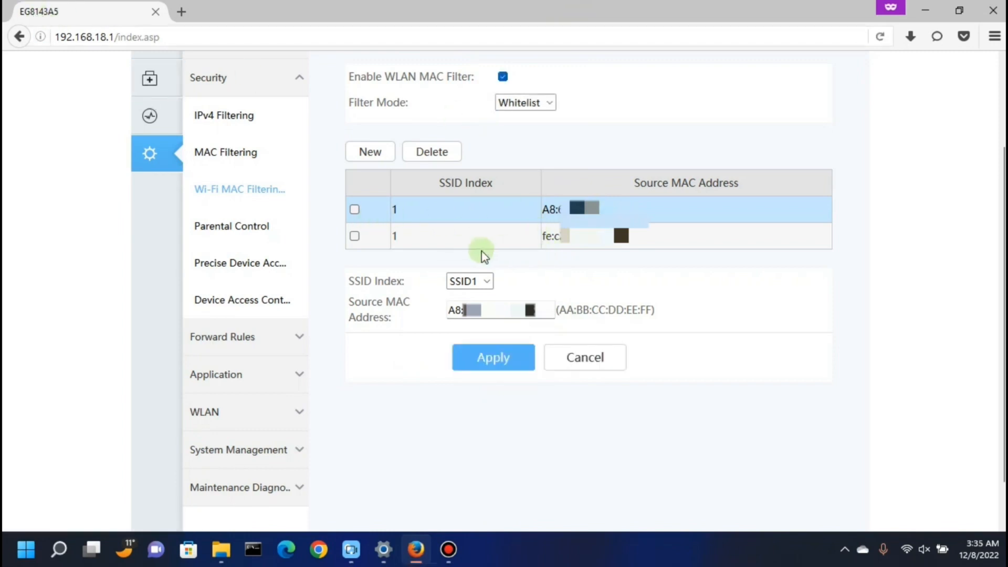
Start another Wi-Fi whitelist entry for SSID1 and get its source MAC address ready for input
scroll(475, 239, "up", 3)
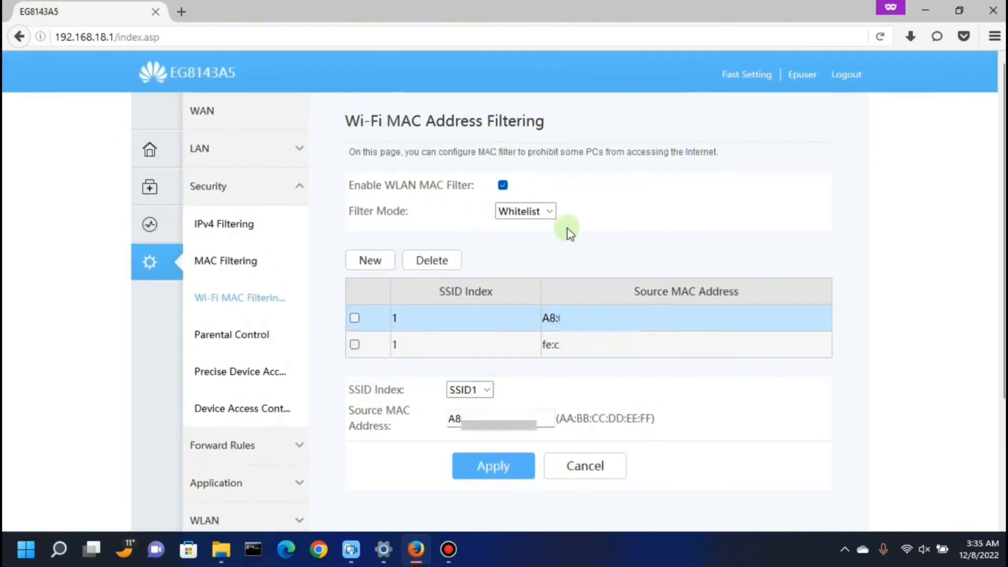
scroll(455, 287, "down", 3)
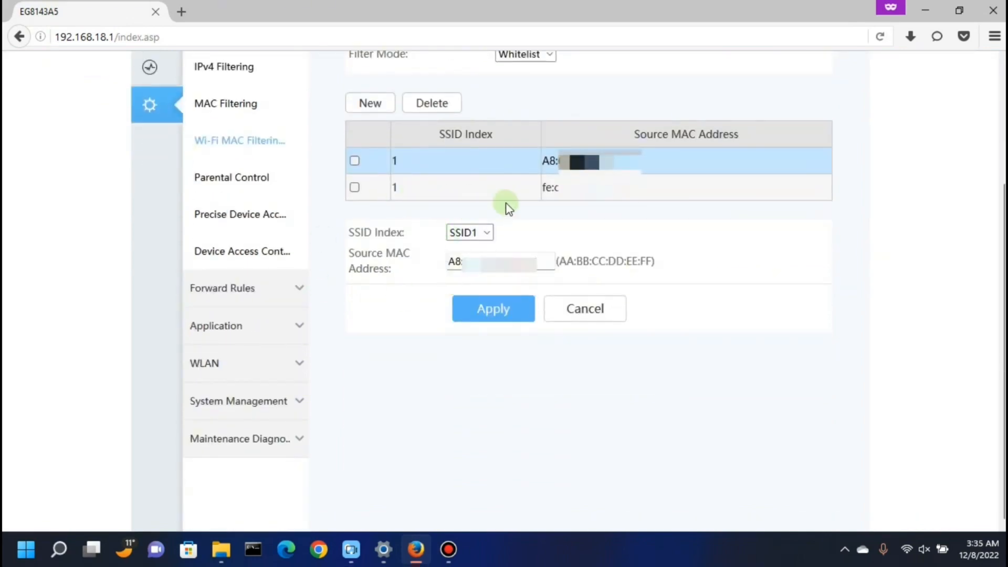
left_click(375, 97)
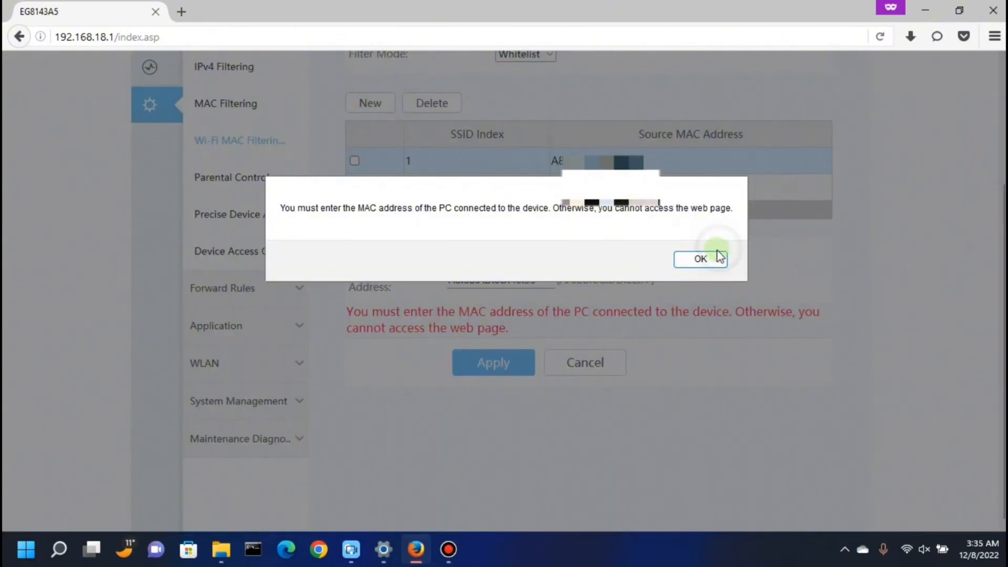
left_click(721, 255)
left_click(495, 280)
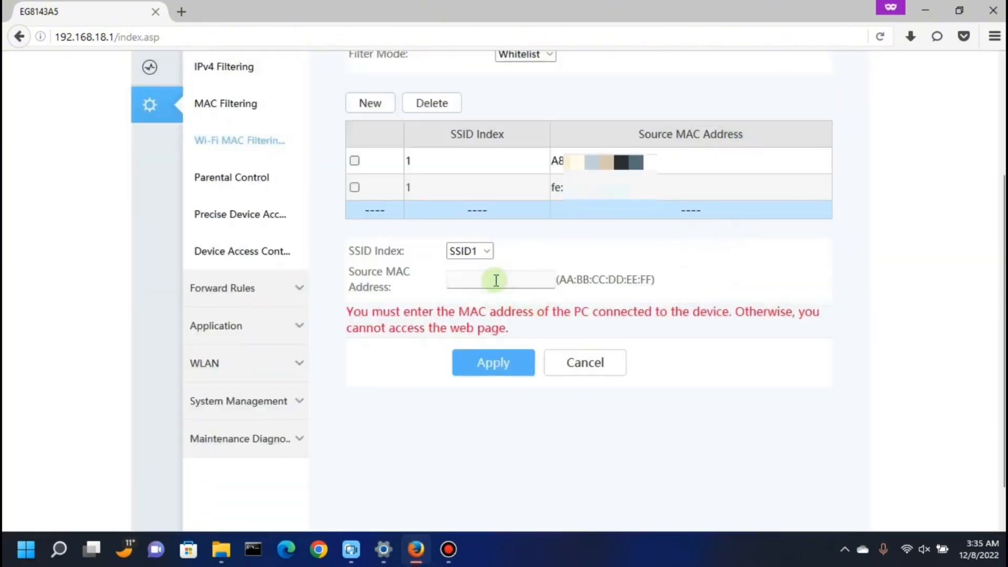